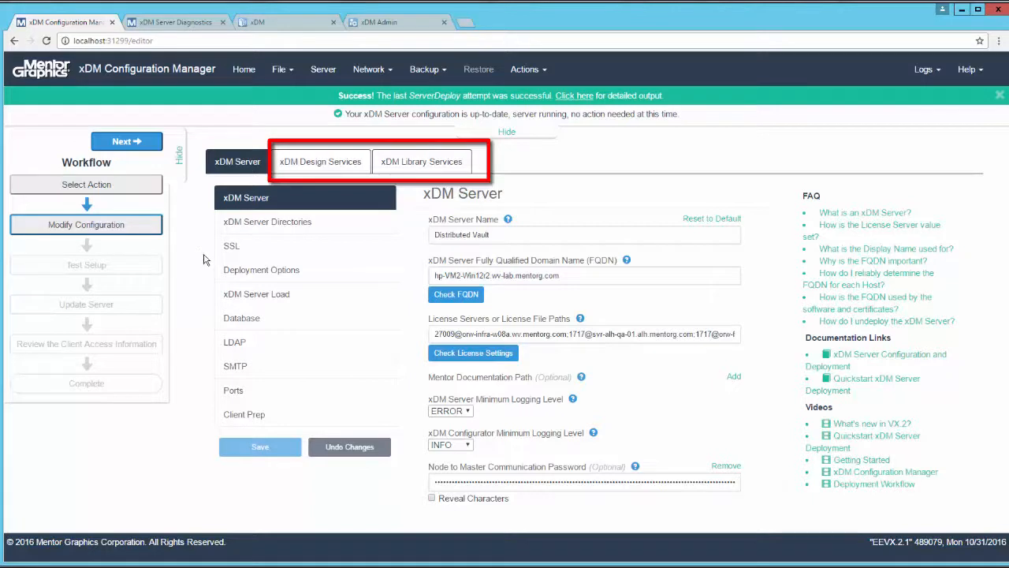
Step: Set the xDM Server Load's Concurrent Client Applications to 10
click(290, 297)
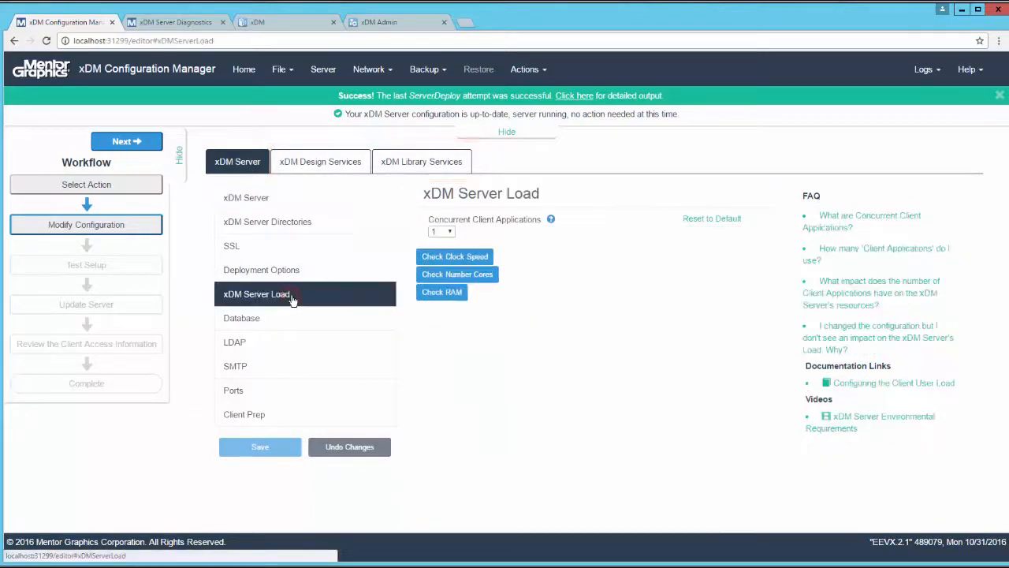
click(448, 231)
click(447, 259)
Step: Check the machine's clock speed, number of cores and RAM against the server load, and save the configuration
click(446, 258)
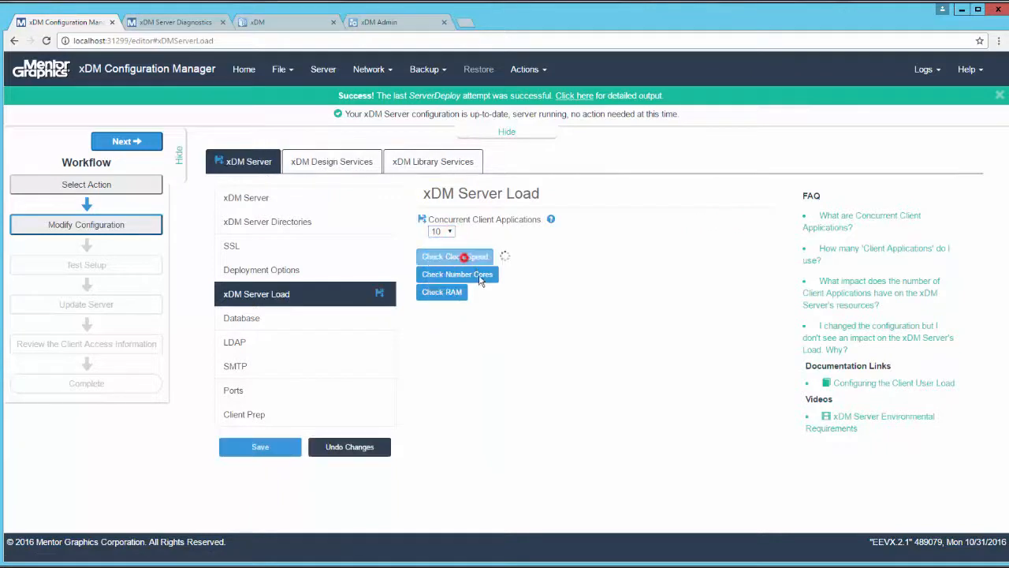
click(457, 283)
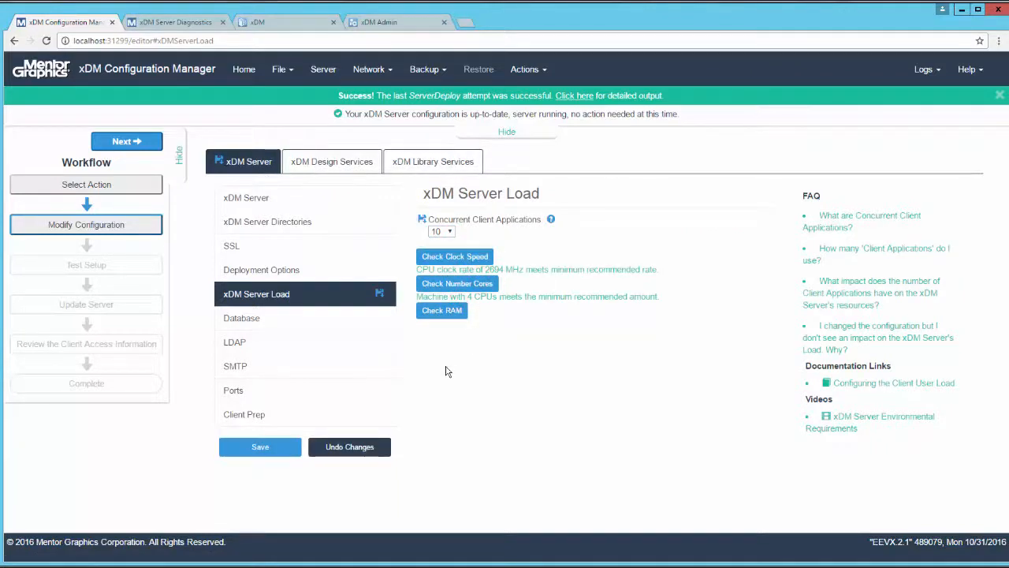
click(432, 309)
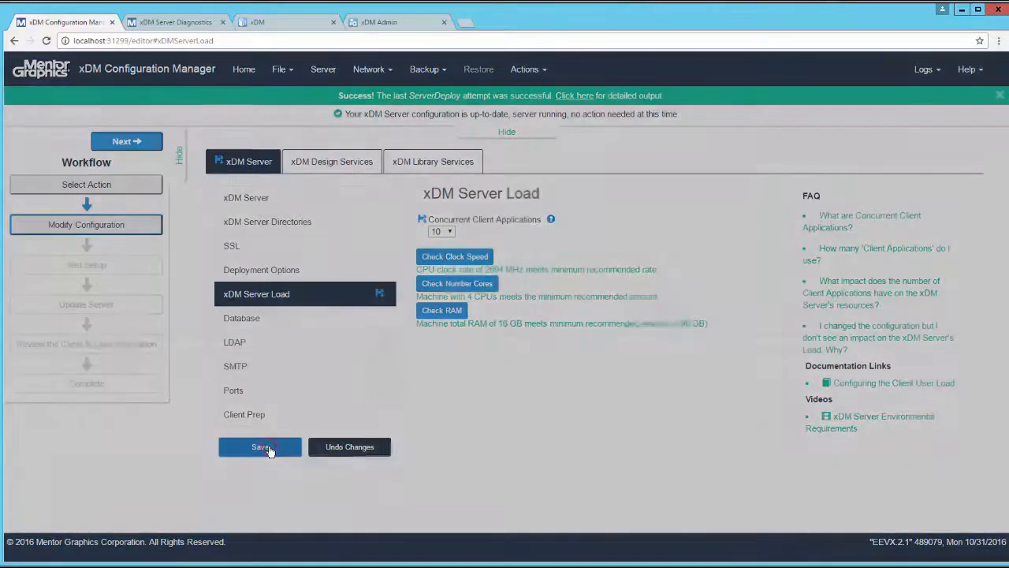
click(266, 447)
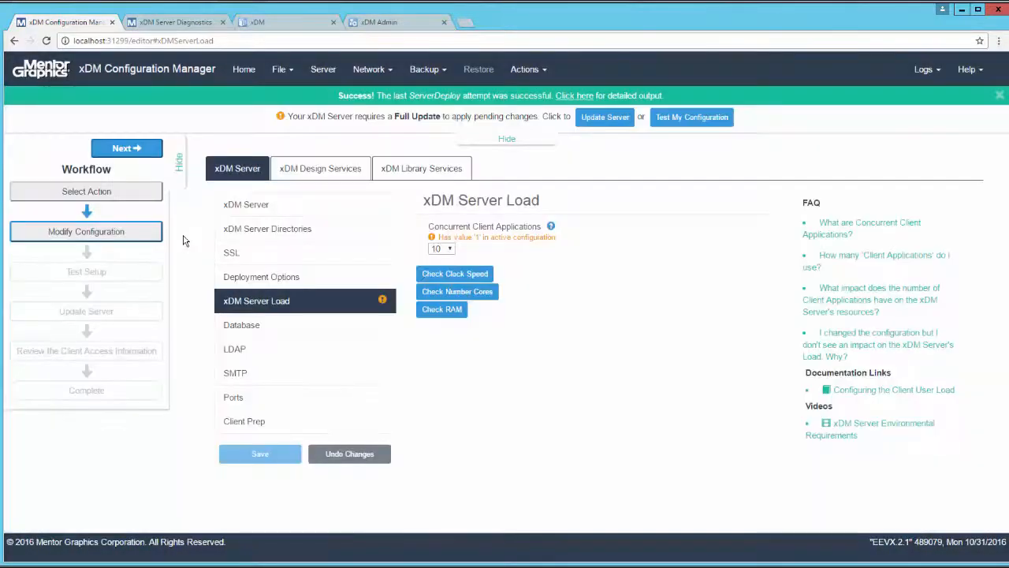
Step: Run the Test Setup pre-checks on the saved server configuration and close the results
click(147, 155)
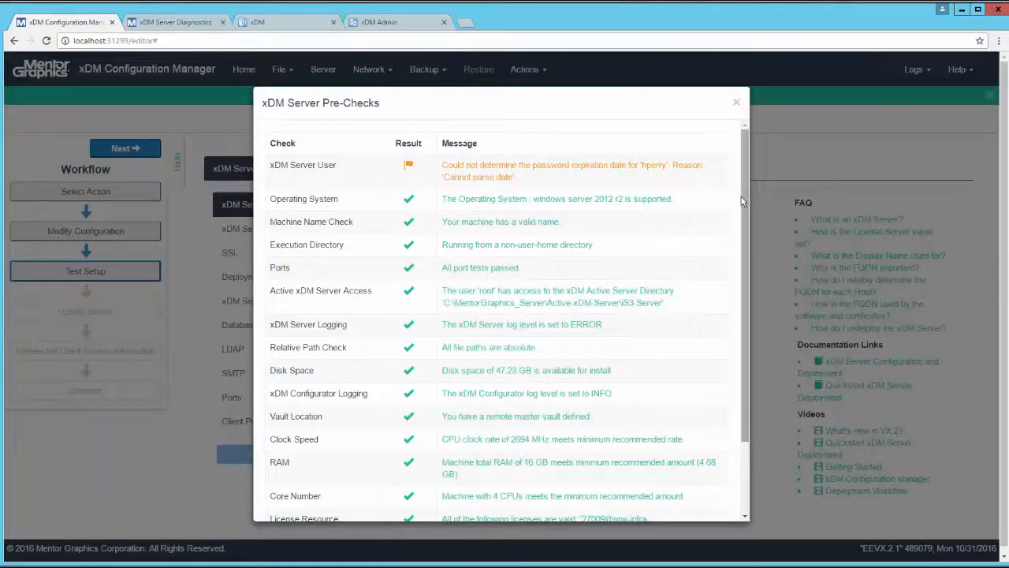
click(736, 107)
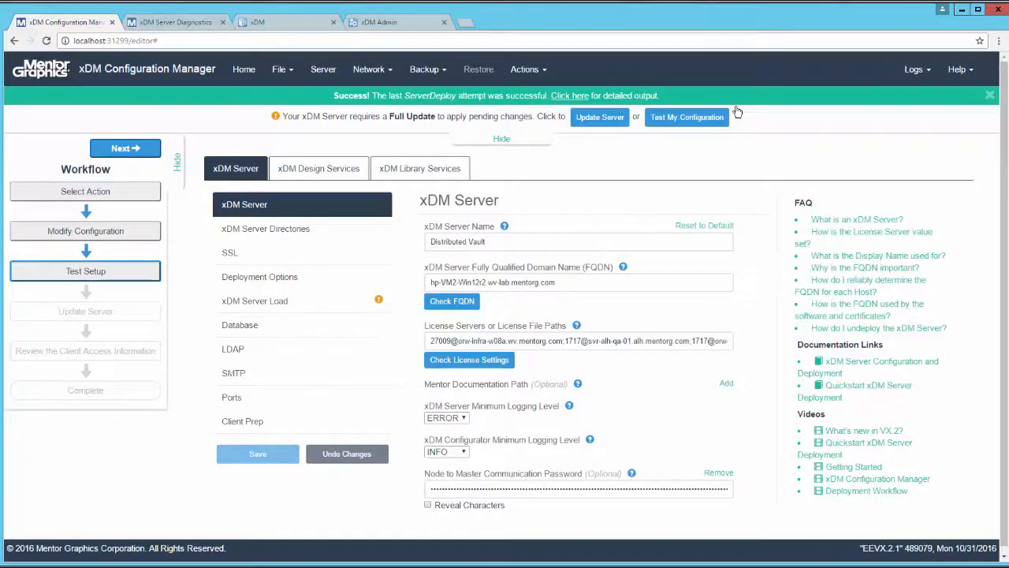
Step: Run the server update with the remaining warnings skipped, and open the ServerUpdate output
click(145, 151)
click(145, 150)
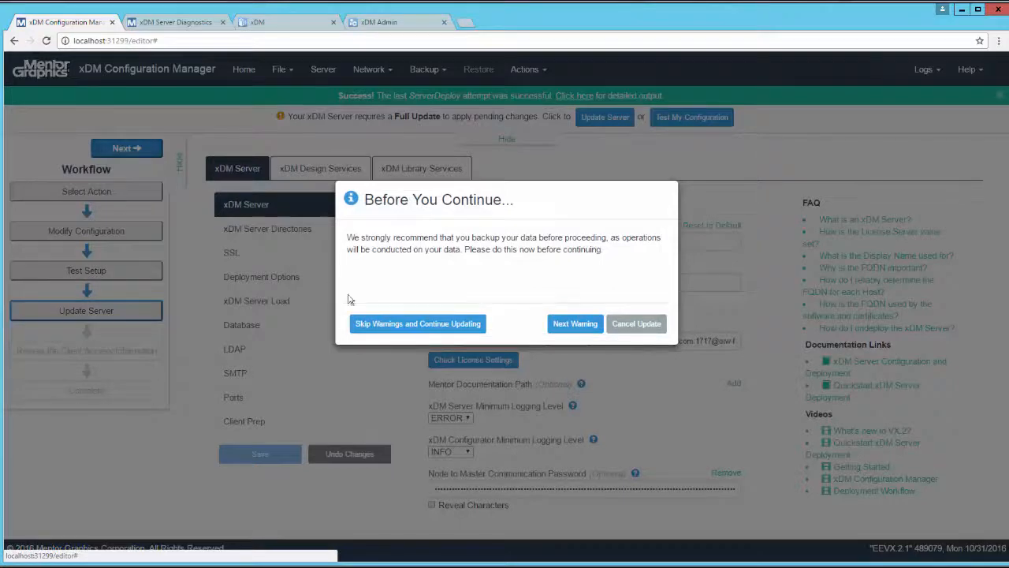
click(432, 325)
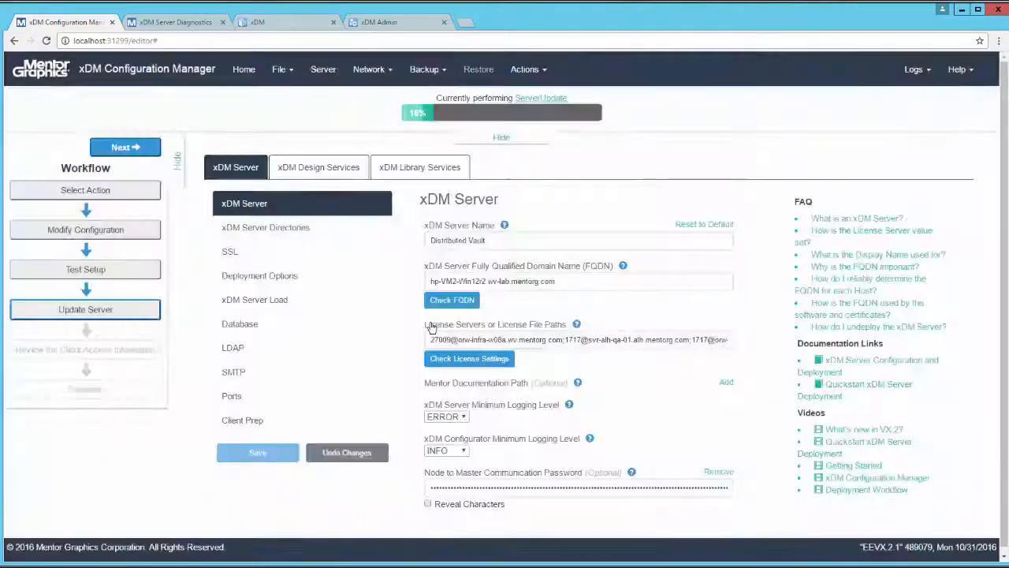
click(544, 98)
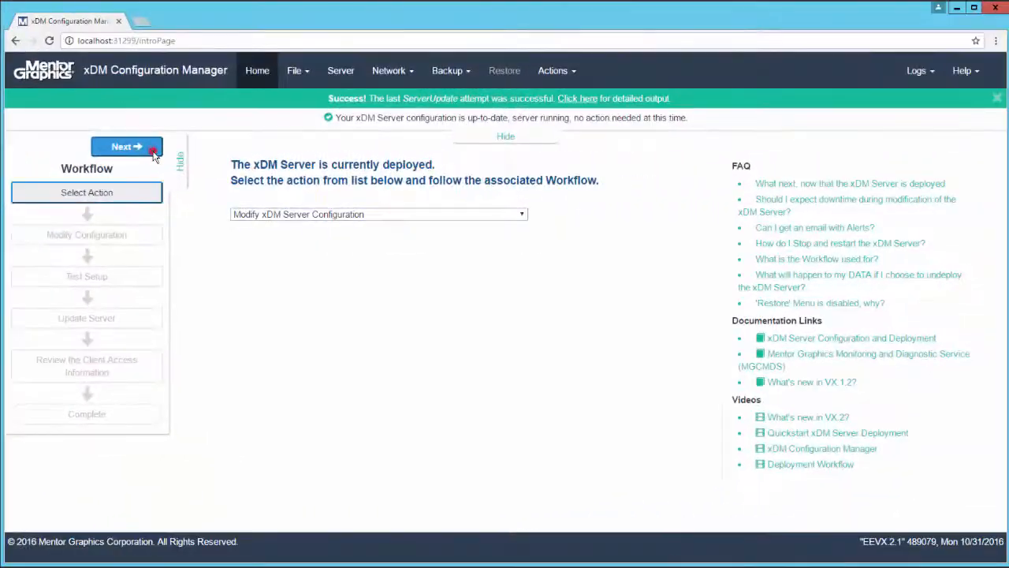
Step: Set the xDM Server Minimum Logging Level to WARN, save it and apply the pending log level update
click(135, 148)
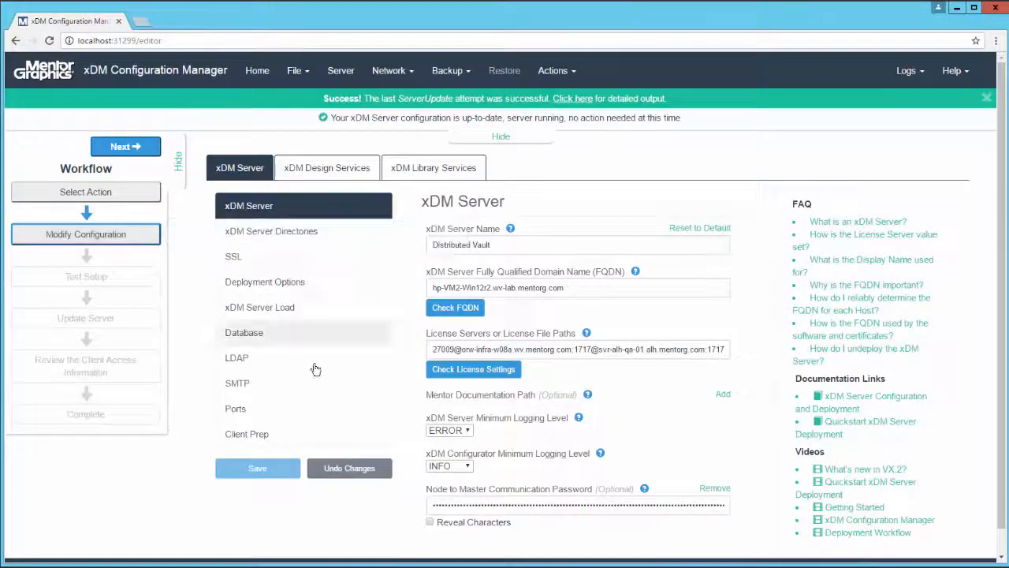
mouse_move(579, 420)
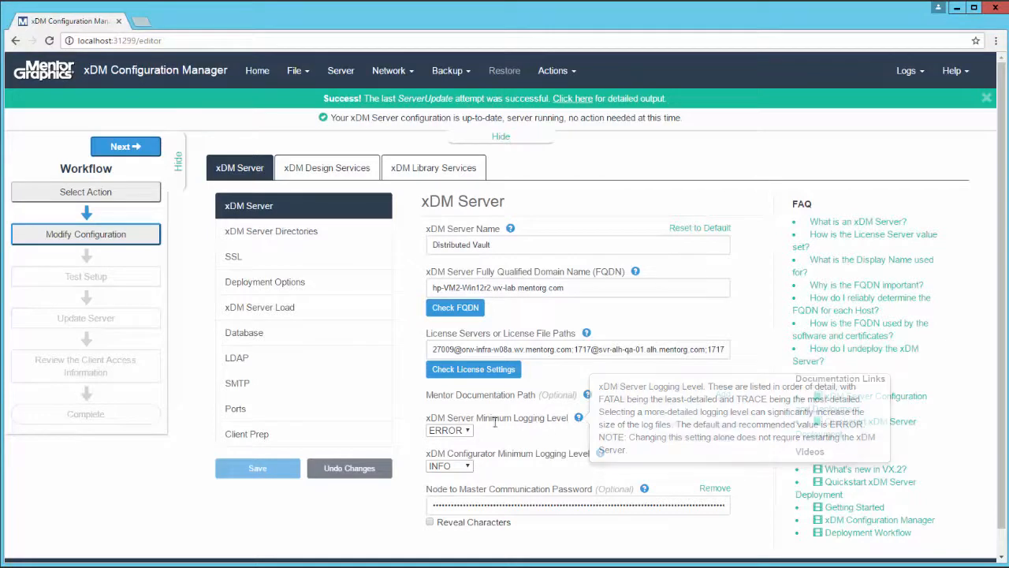
click(467, 431)
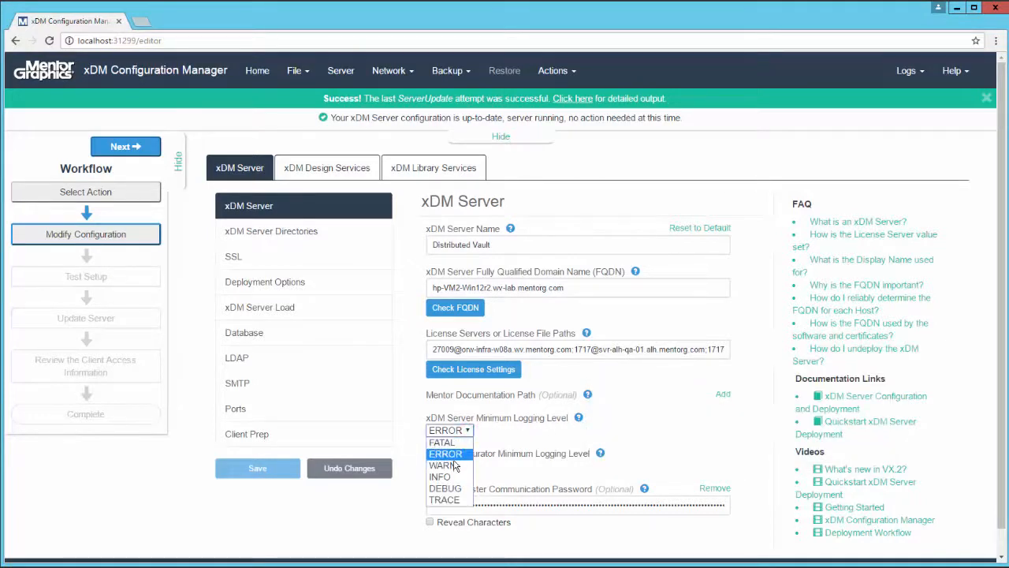
click(454, 465)
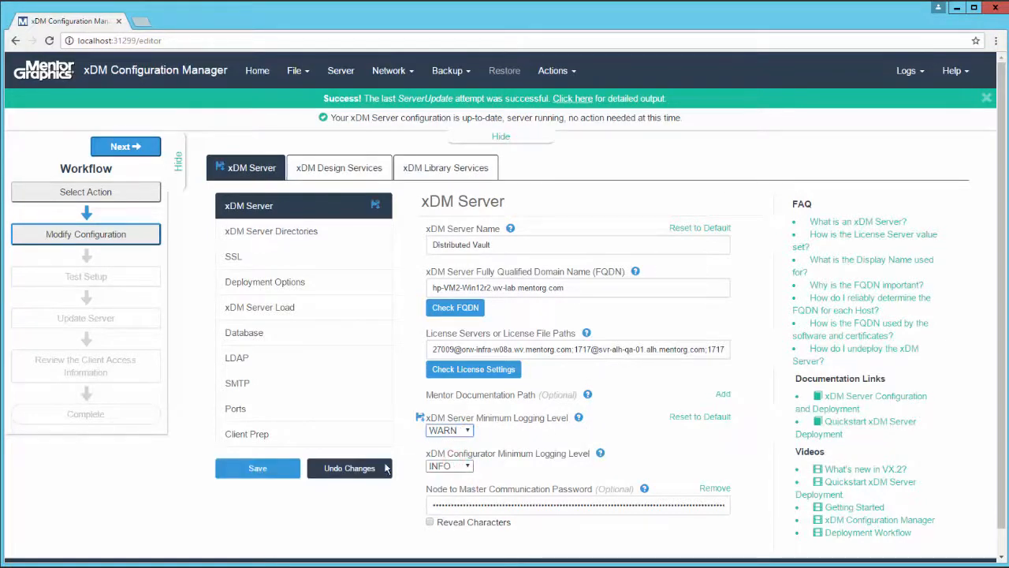
click(260, 469)
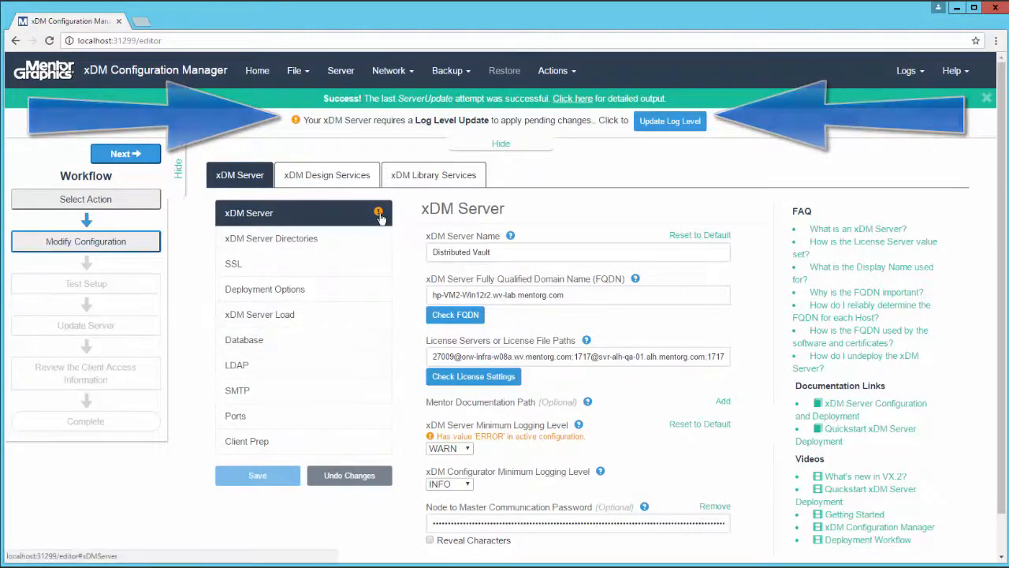
mouse_move(379, 214)
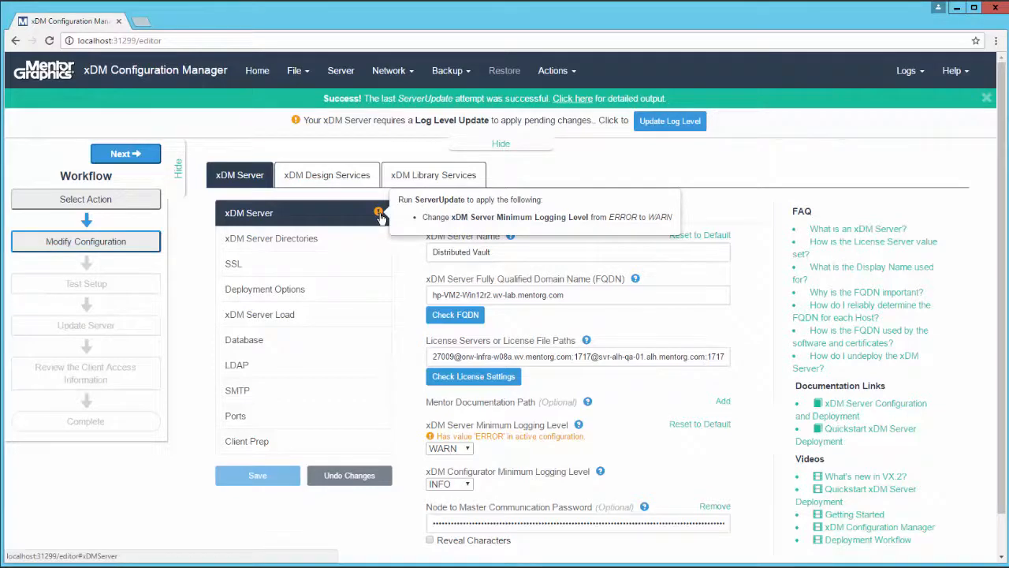
click(669, 126)
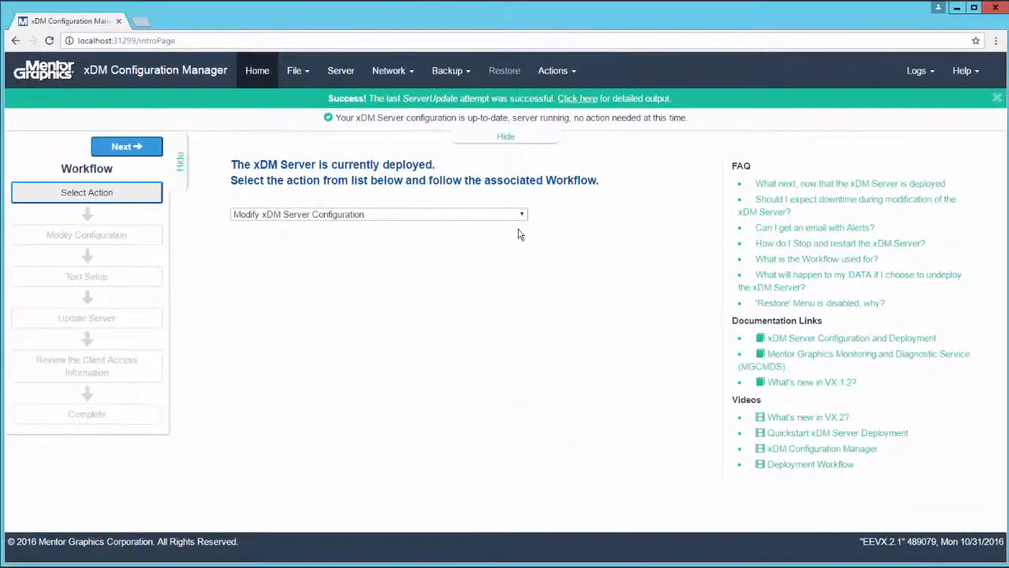
Step: Start the Add Node Host Machine workflow and view the directories of the Default Windows node template
click(523, 214)
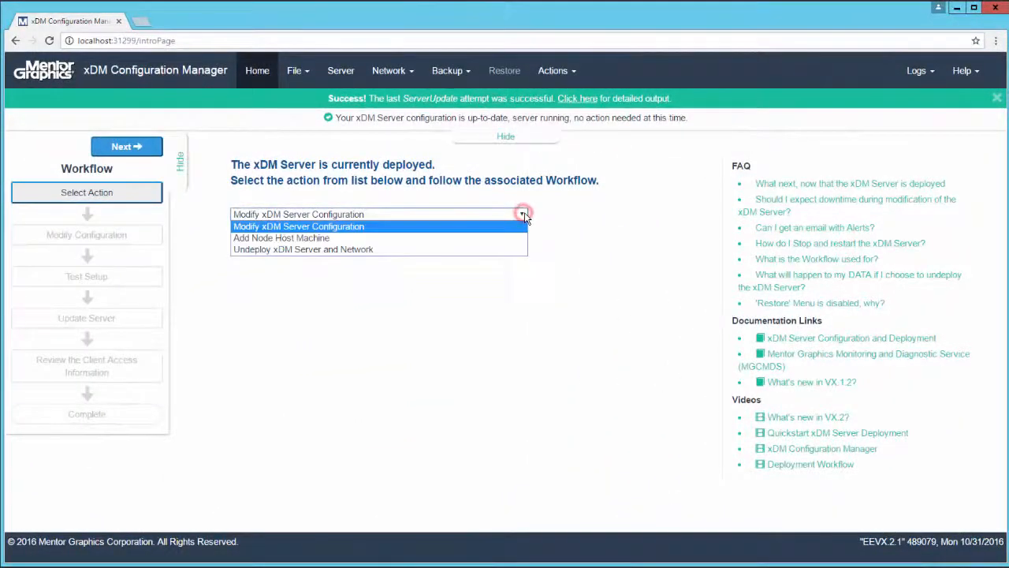
click(412, 239)
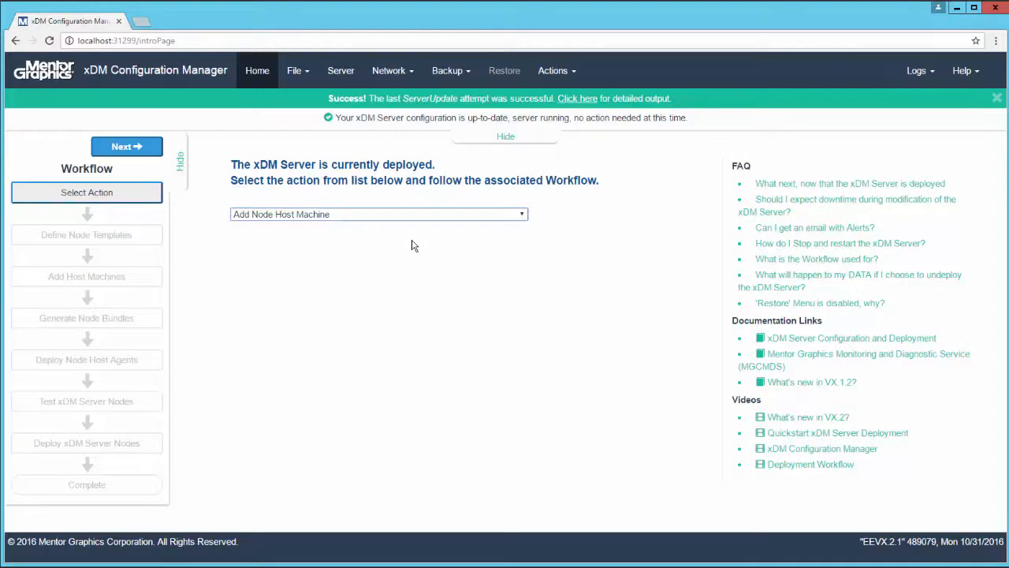
click(137, 150)
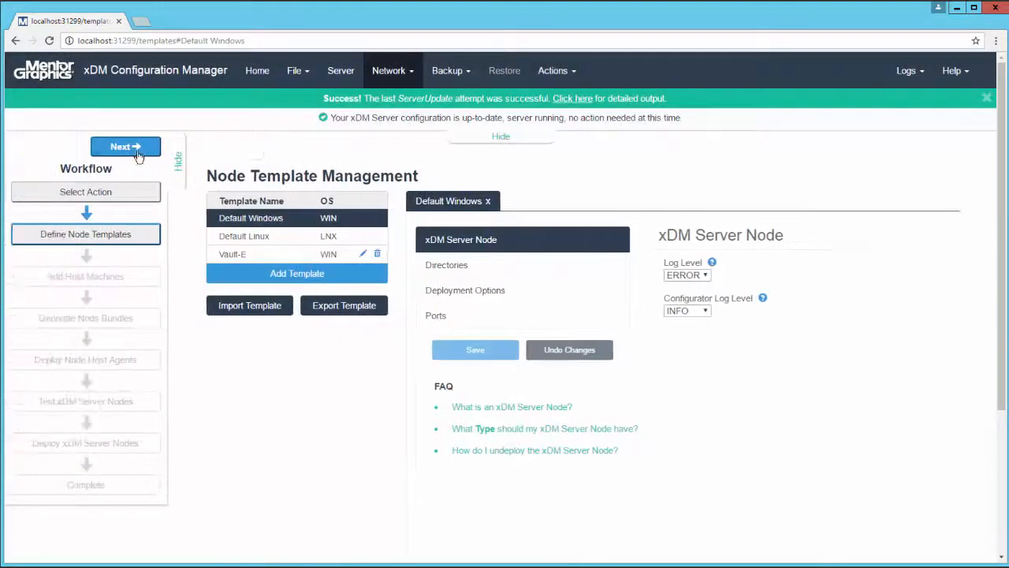
click(447, 265)
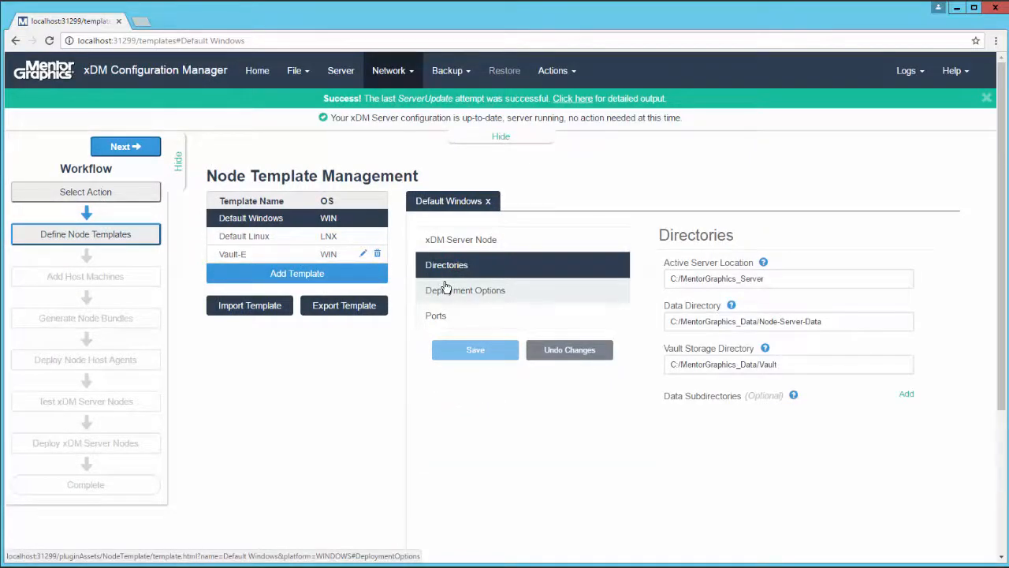
Step: Add and save a SATELLITE_VAULT host node named Satellite-Japan with FQDN hpNodeXDM-JP2.wv-lab.mentorg.com and the Default Windows template
click(137, 153)
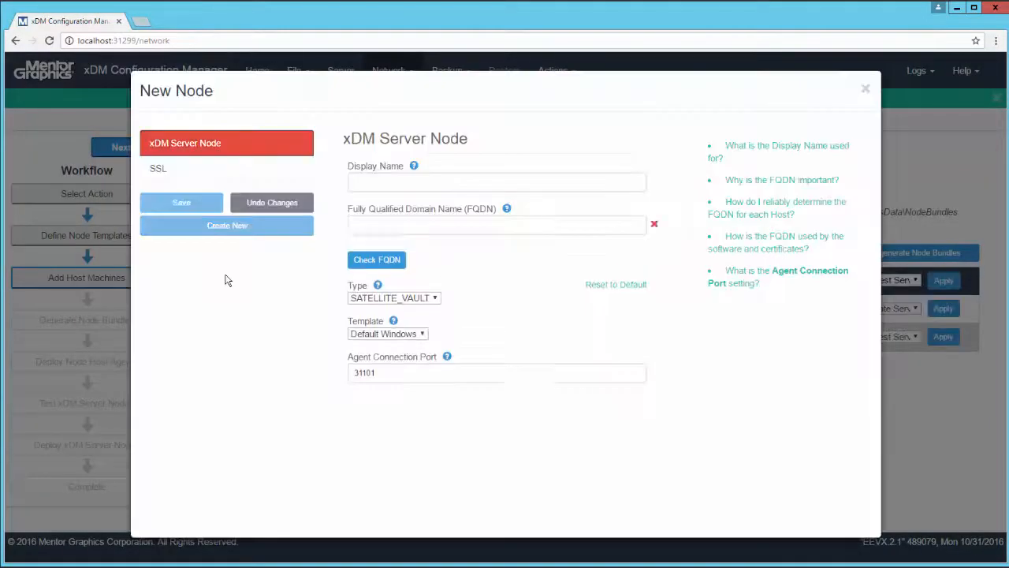
click(379, 182)
text(Satellite-Japan)
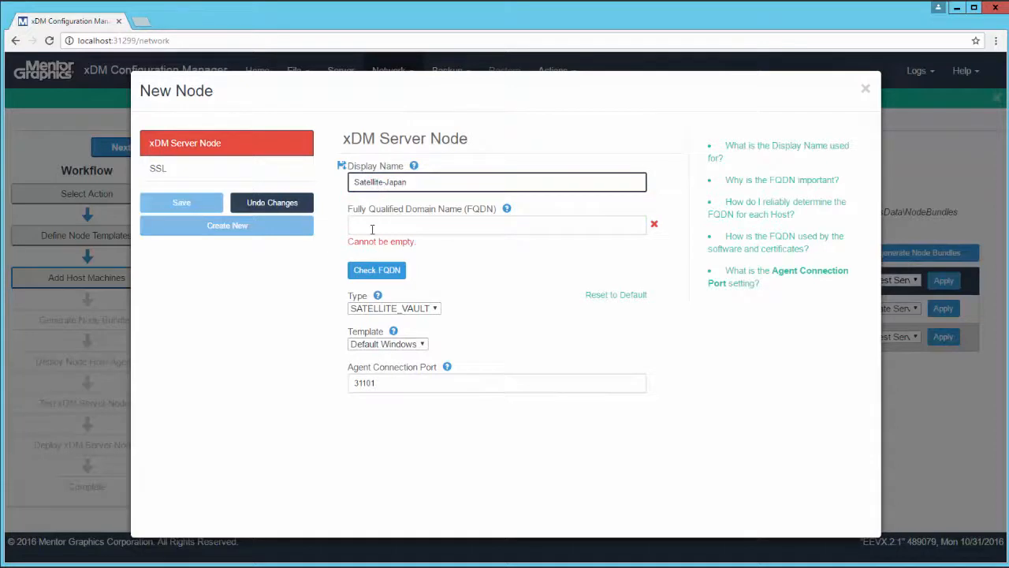
click(372, 229)
text(hpNodeXDM-JP2.wv-lab.mentorg.com)
click(434, 283)
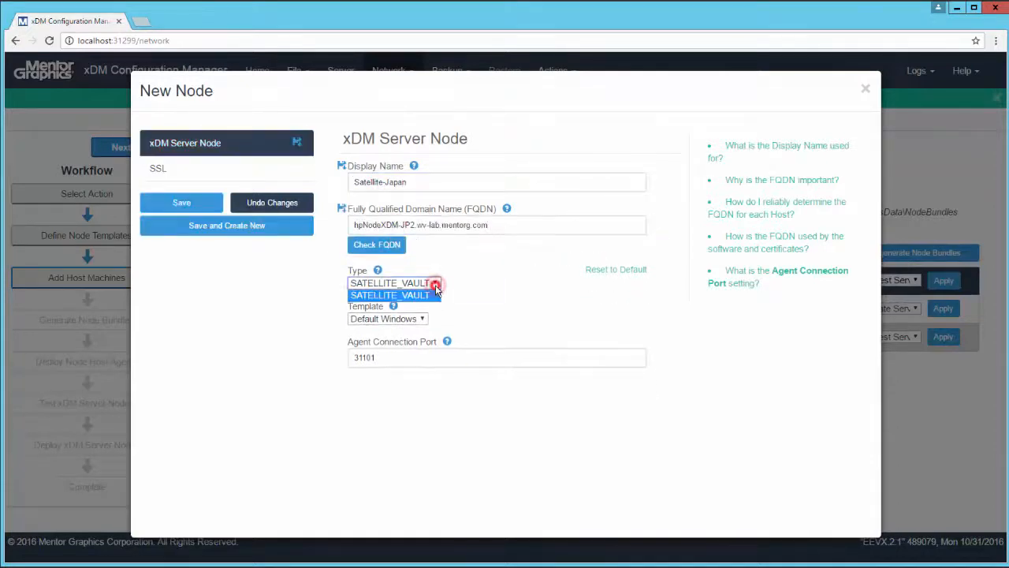
click(435, 292)
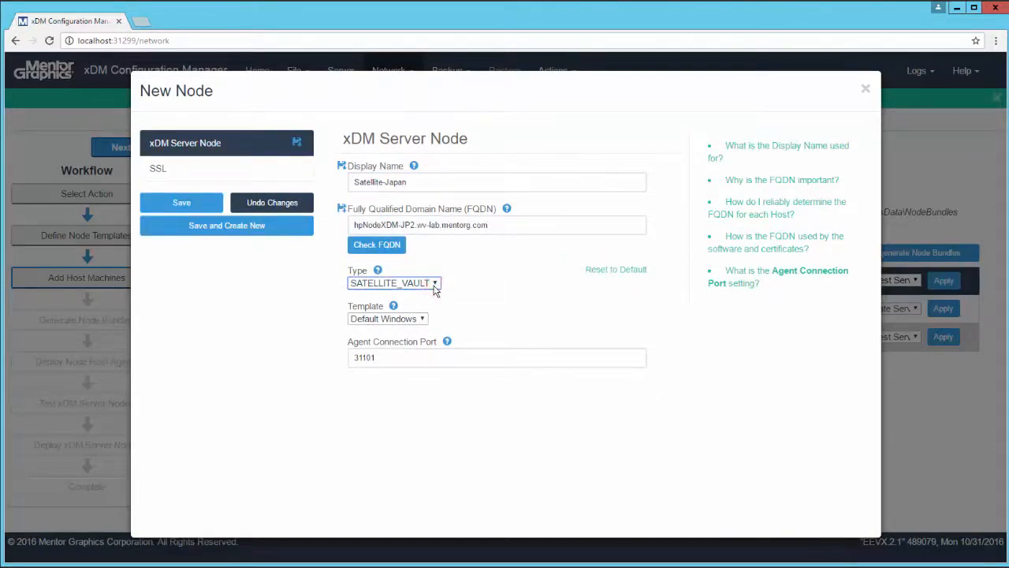
click(197, 208)
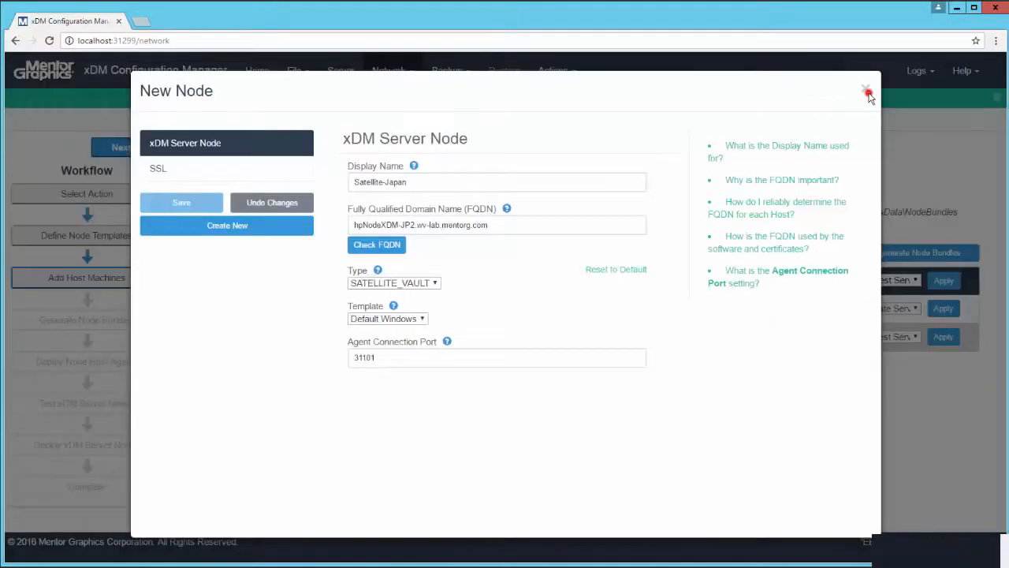
click(867, 92)
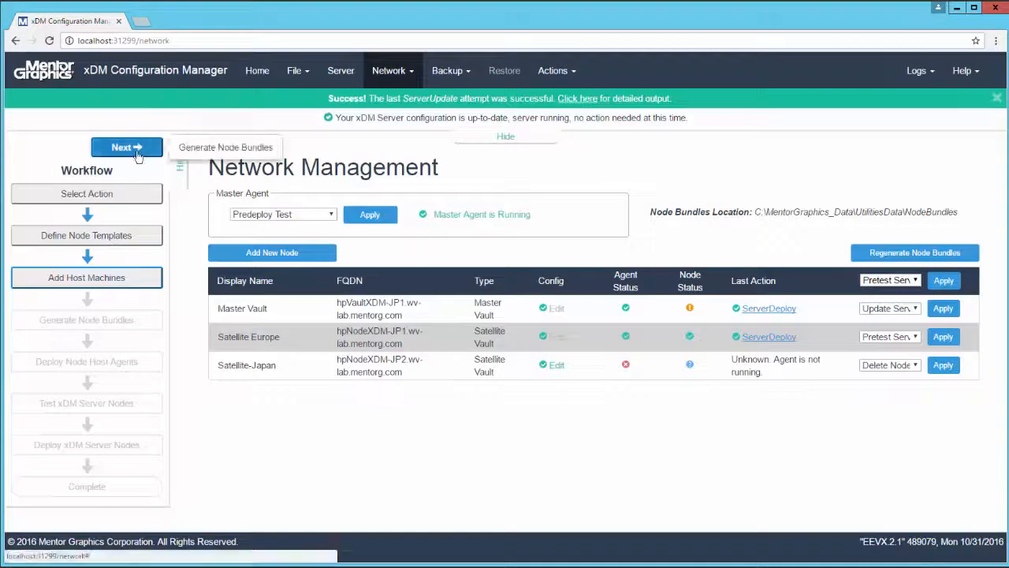
Step: Generate the node bundles and advance the workflow to the Deploy Node Host Agents instructions
click(135, 151)
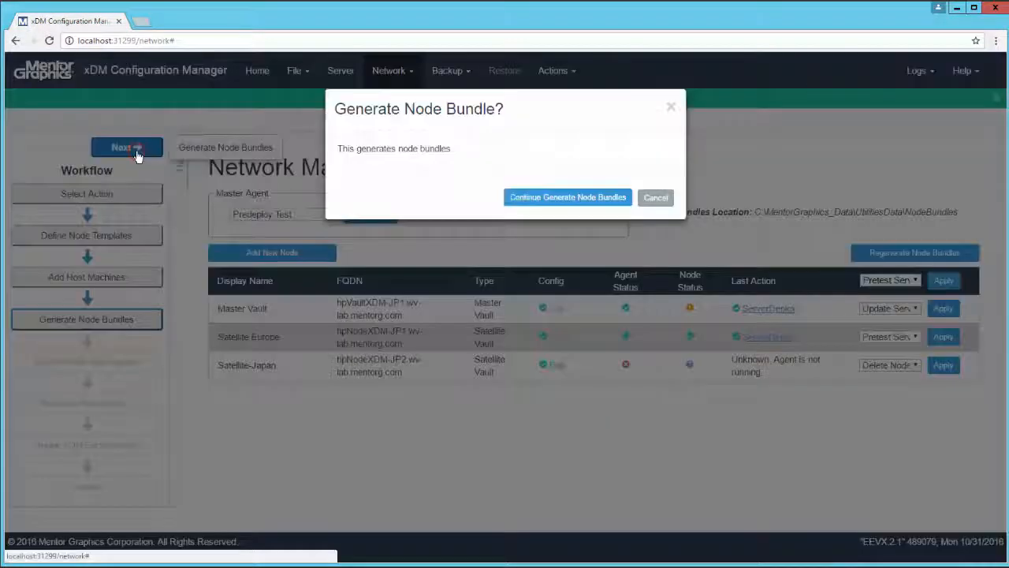
click(542, 198)
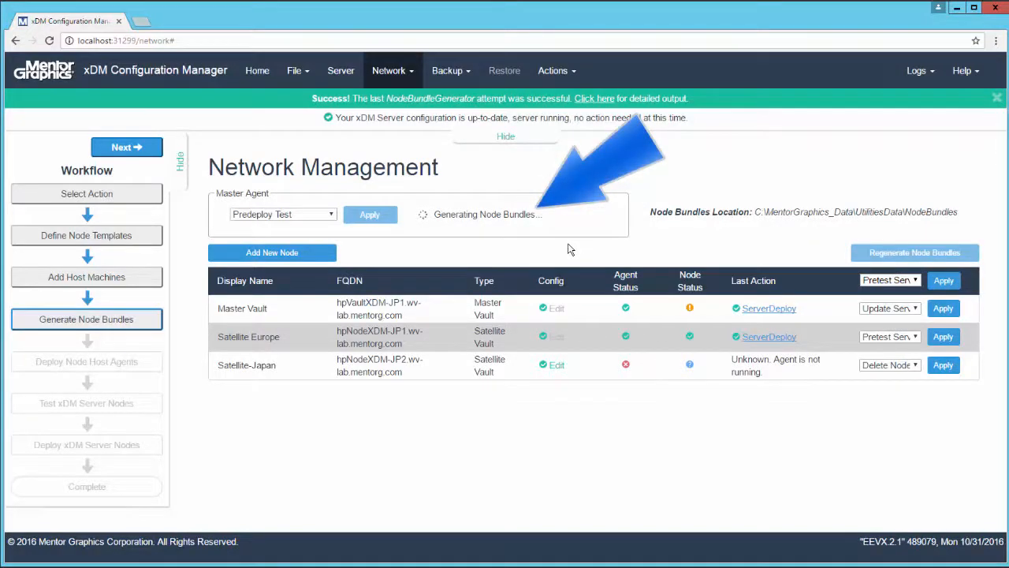
click(134, 148)
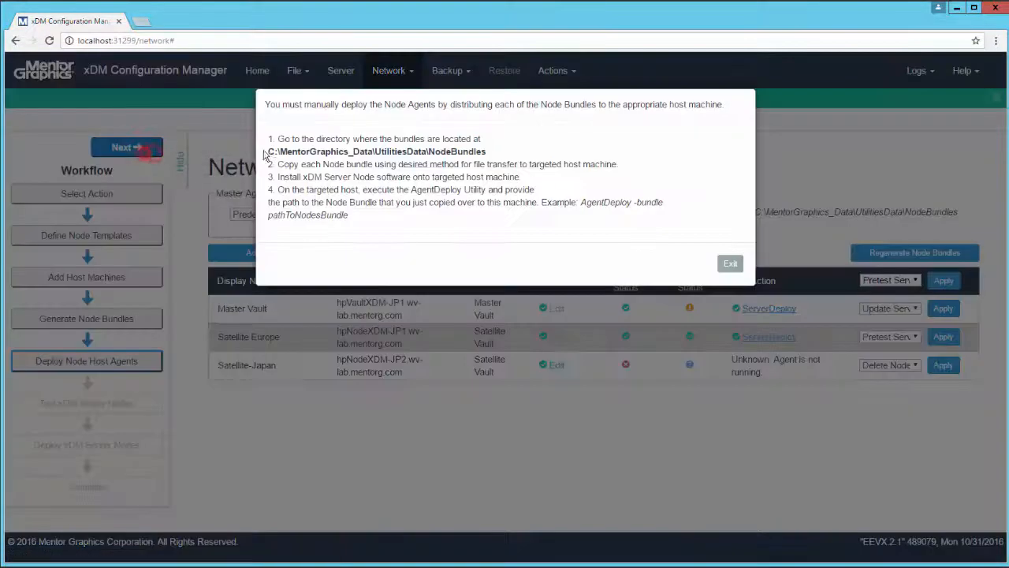
Step: In File Explorer, open C:\MentorGraphics_Data\UtilitiesData\NodeBundles and select the hpNodeXDM-JP2.wv-lab.mentorg.com bundle folder
triple_click(268, 151)
key(ctrl+c)
click(192, 561)
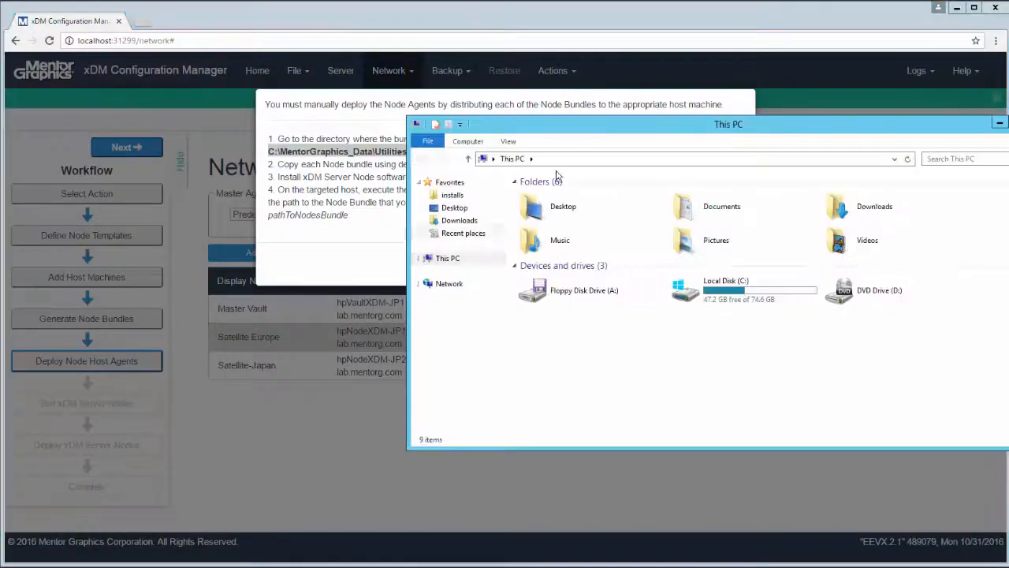
click(565, 161)
key(ctrl+v)
key(Return)
click(570, 211)
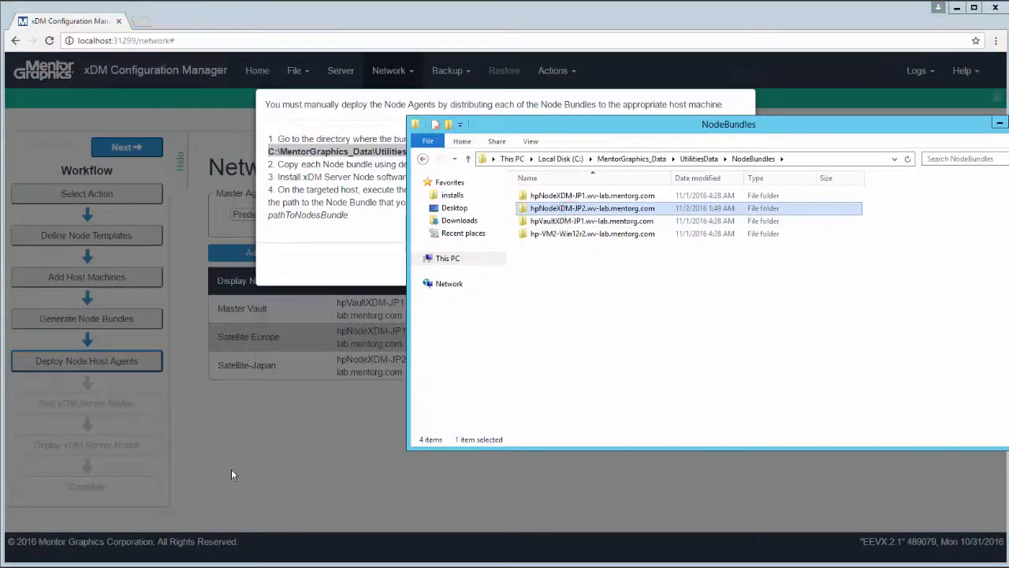
Step: In the satellite host's command prompt, run AgentDeploy.exe -bundle with the path of the node bundle on drive C
click(414, 434)
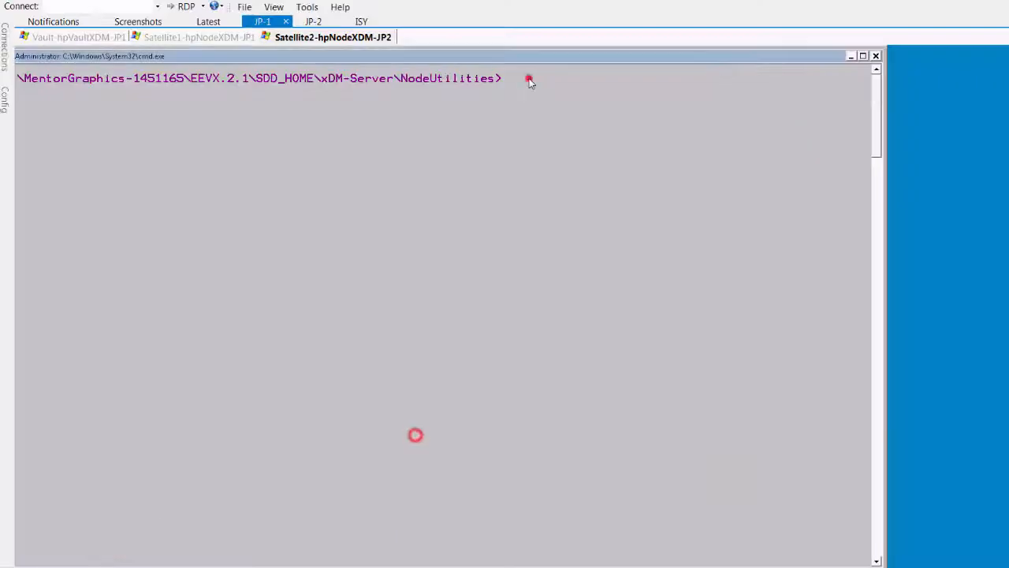
text(AgentDeploy.exe -bundle )
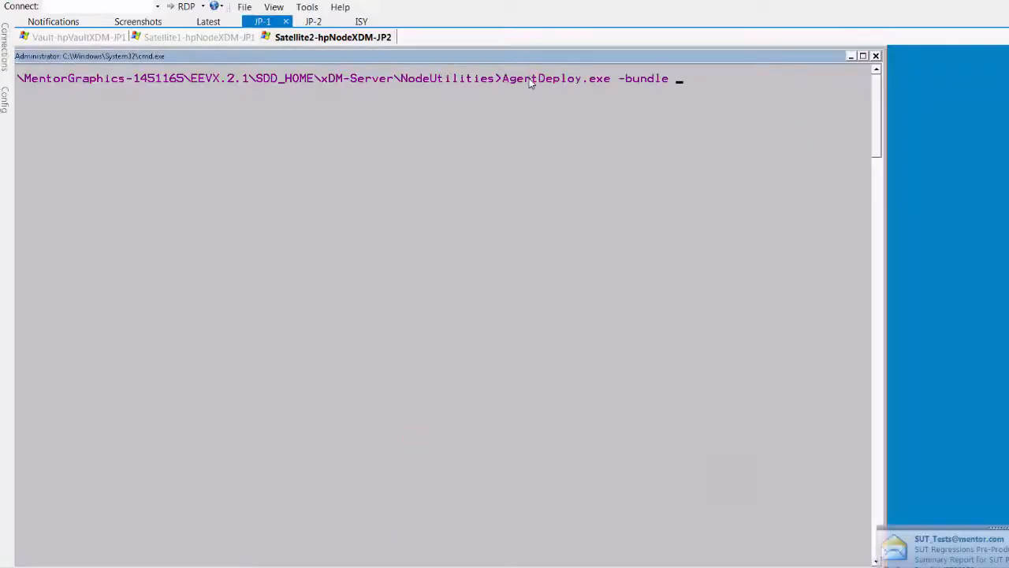
text(c:\)
text(hpNodeXDM-JP2.wv-lab.mentorg.com)
key(Return)
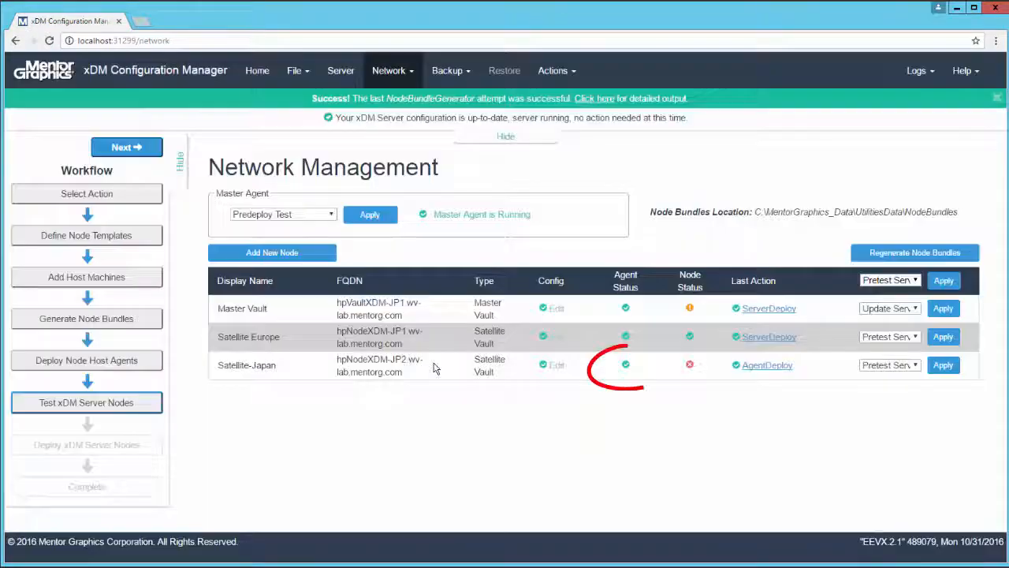
Step: Run the Test xDM Server Nodes checks from the workflow in xDM Configuration Manager
click(148, 402)
click(704, 247)
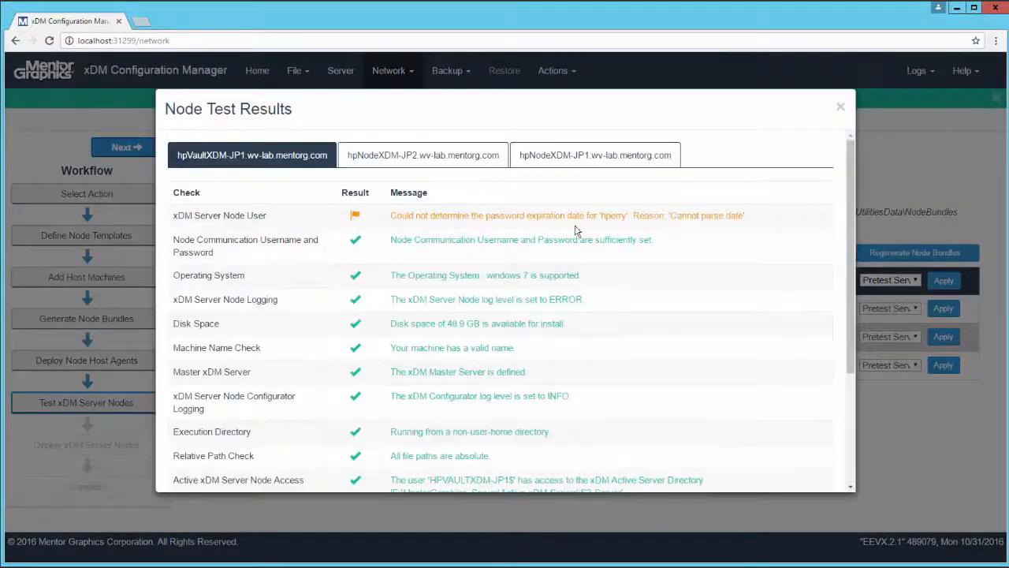
Step: Review the test results for hpNodeXDM-JP2.wv-lab.mentorg.com and deploy the xDM server on that node through the workflow
click(421, 153)
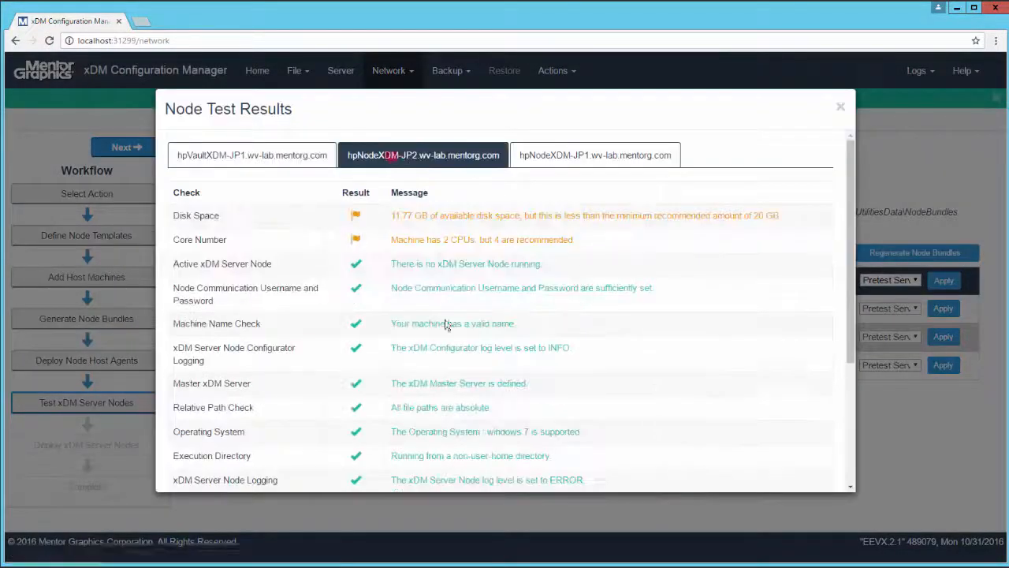
click(836, 107)
click(126, 147)
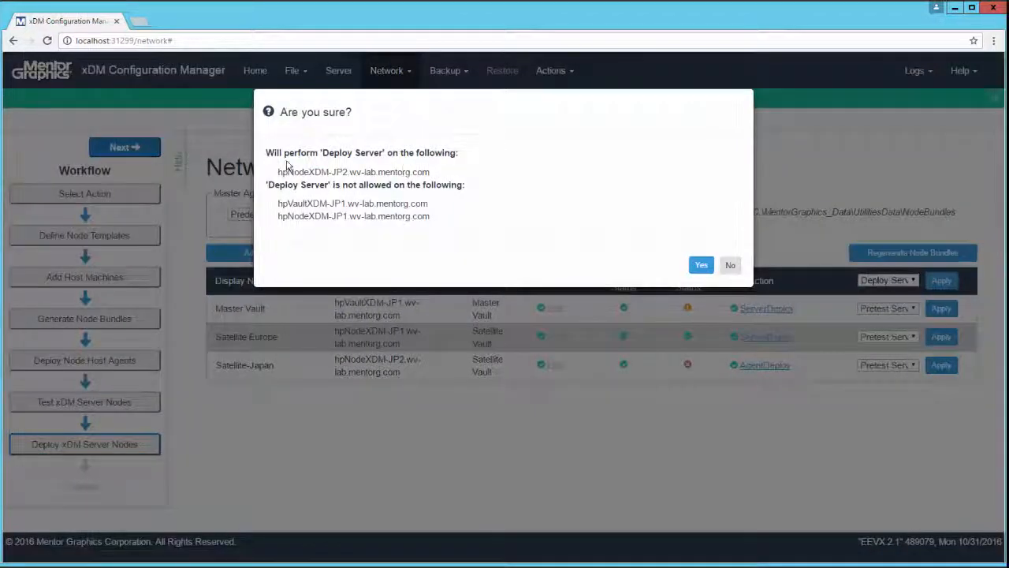
click(701, 266)
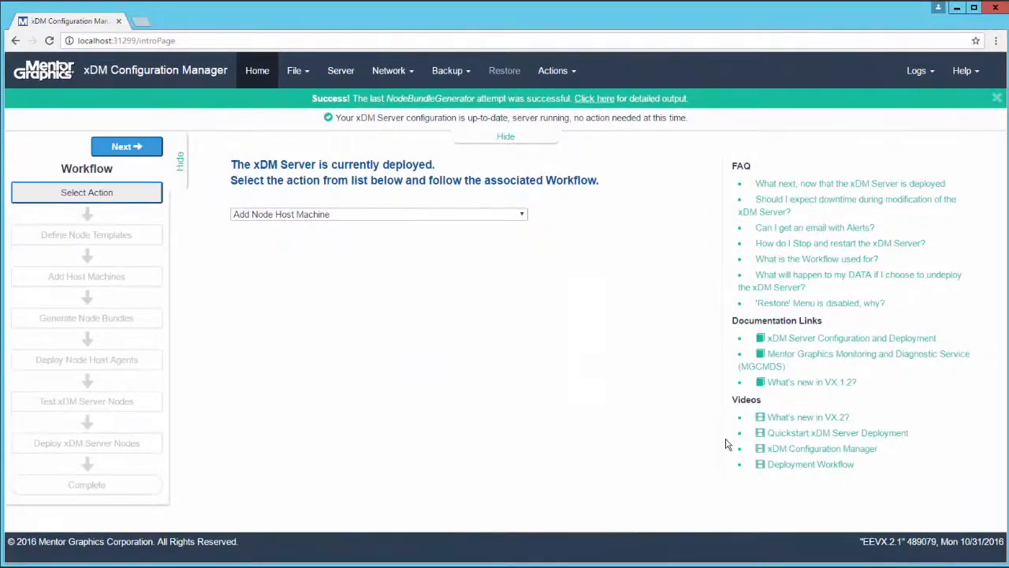
Step: Choose Undeploy xDM Server and Network as the workflow action
click(521, 216)
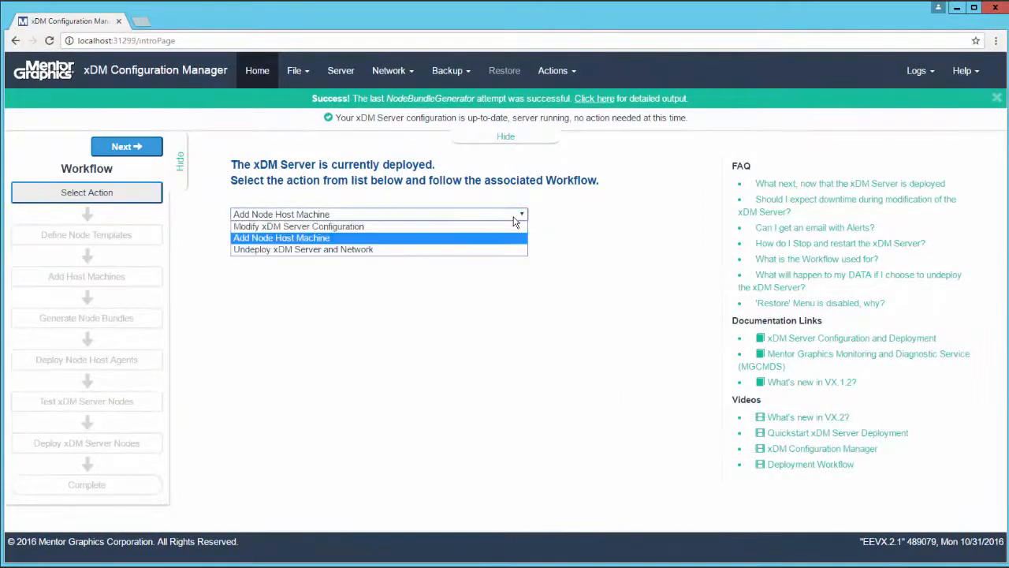
click(373, 250)
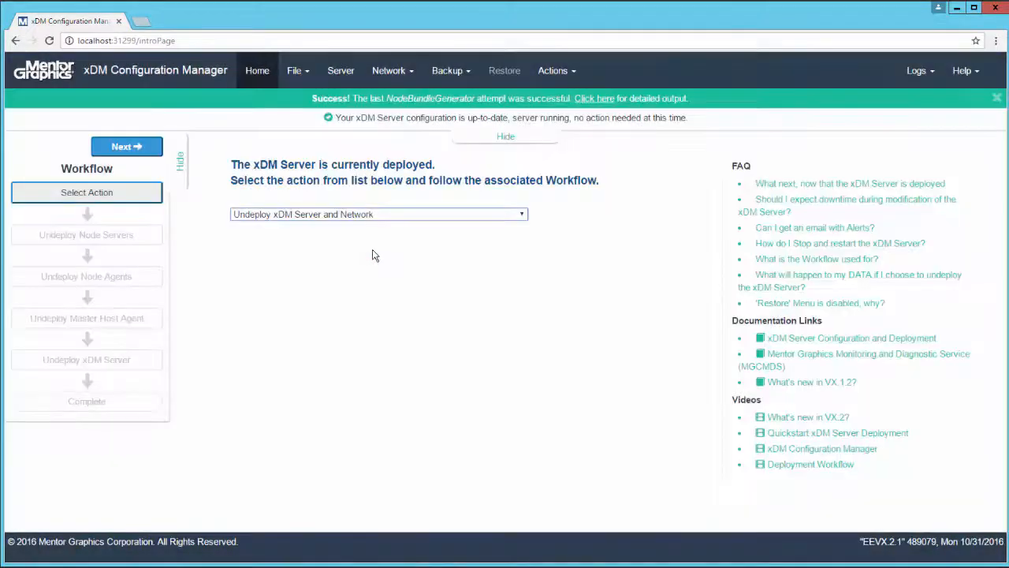
click(464, 72)
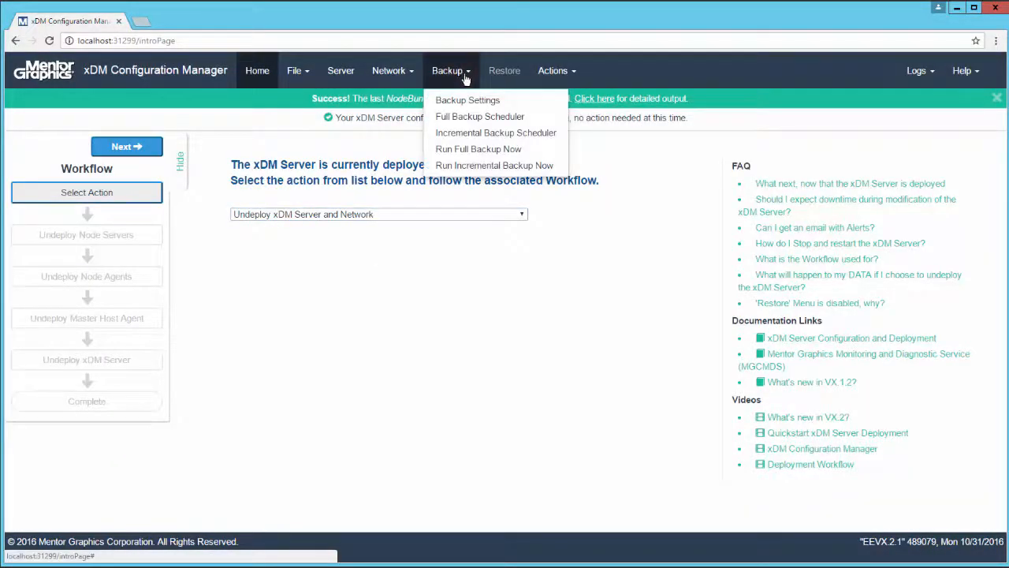
click(461, 154)
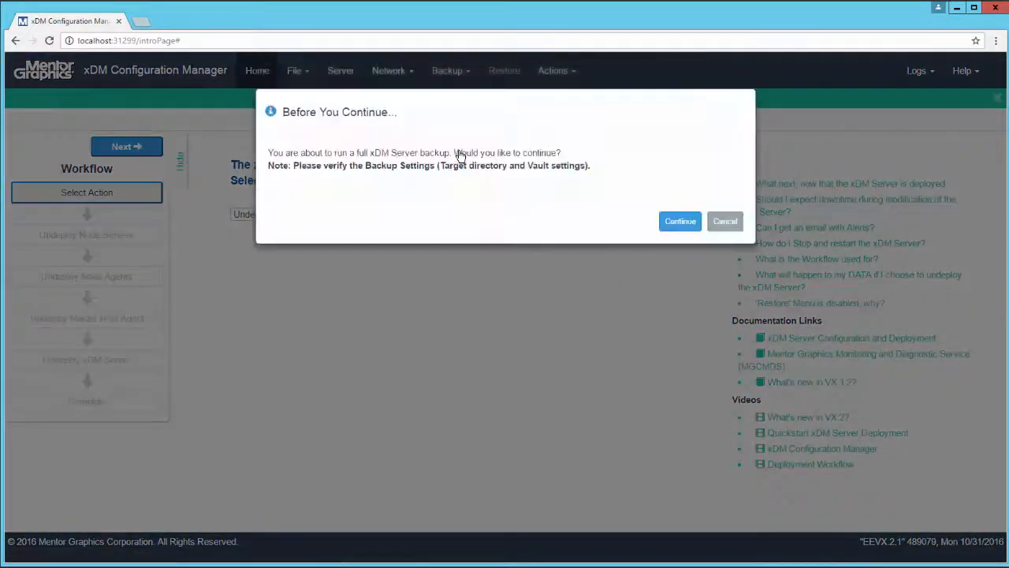
click(723, 223)
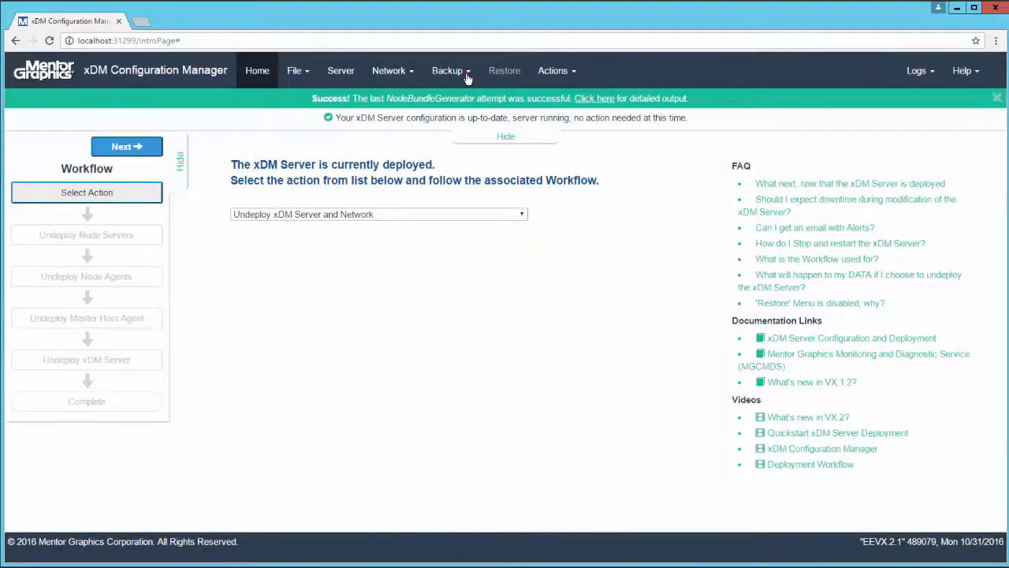
click(467, 73)
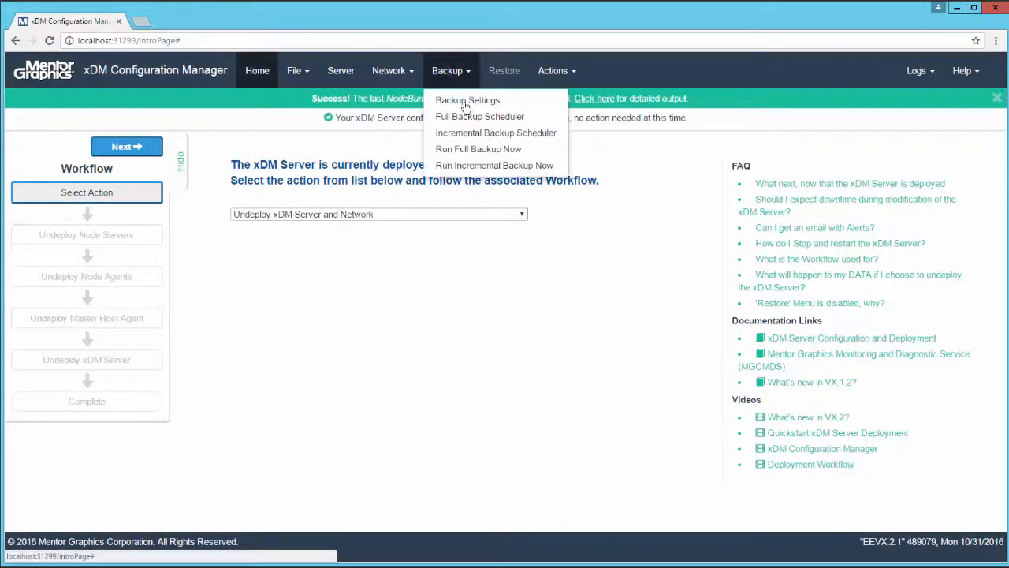
click(469, 166)
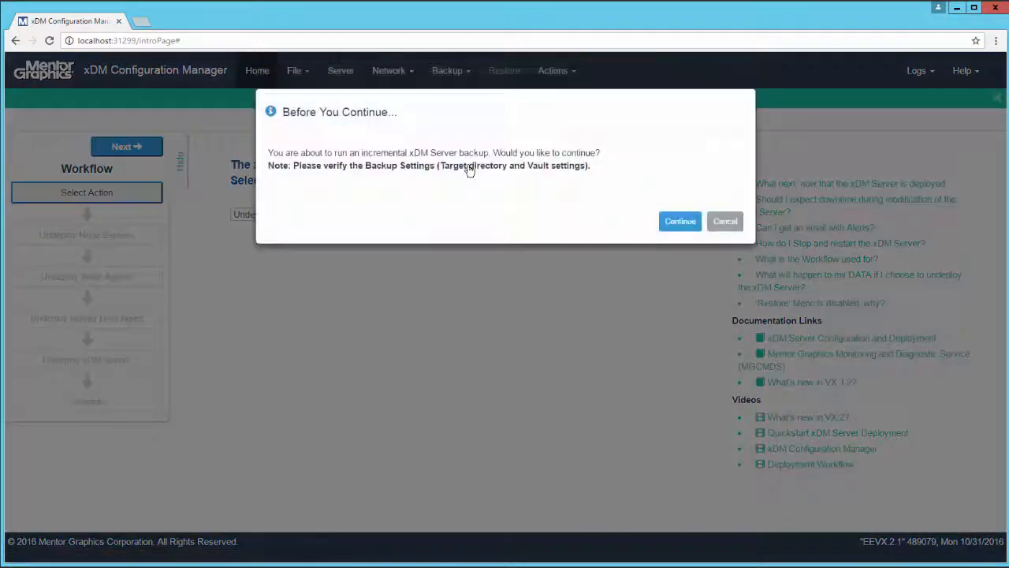
click(717, 223)
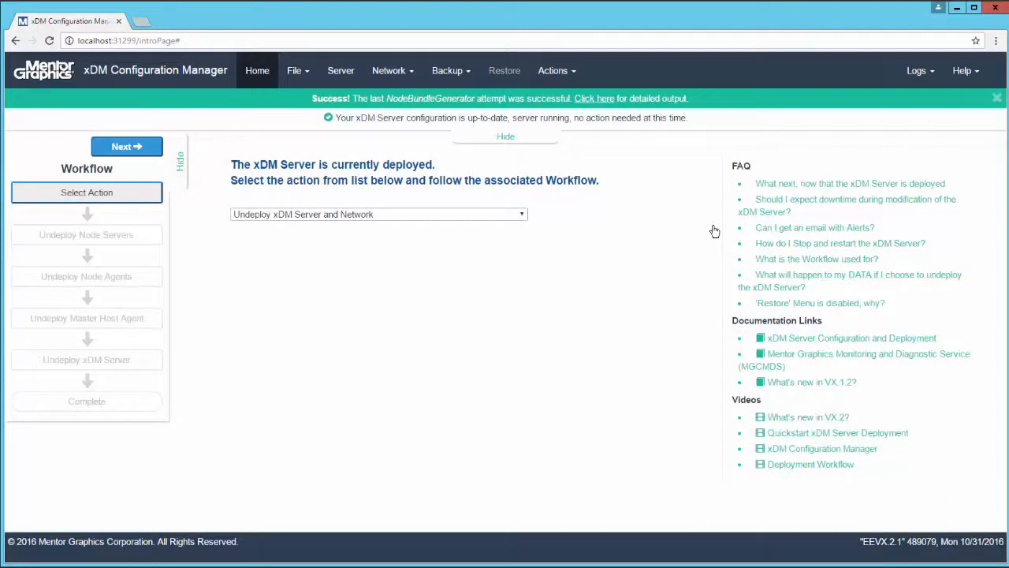
Step: Undeploy the node servers and the node agents on the master vault and both satellite vaults through the workflow
click(142, 150)
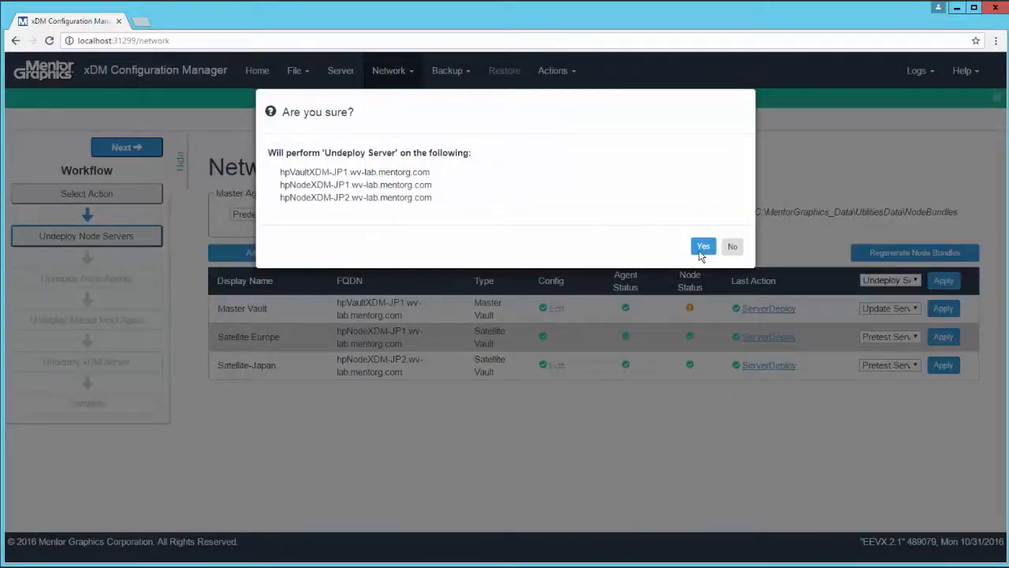
click(702, 248)
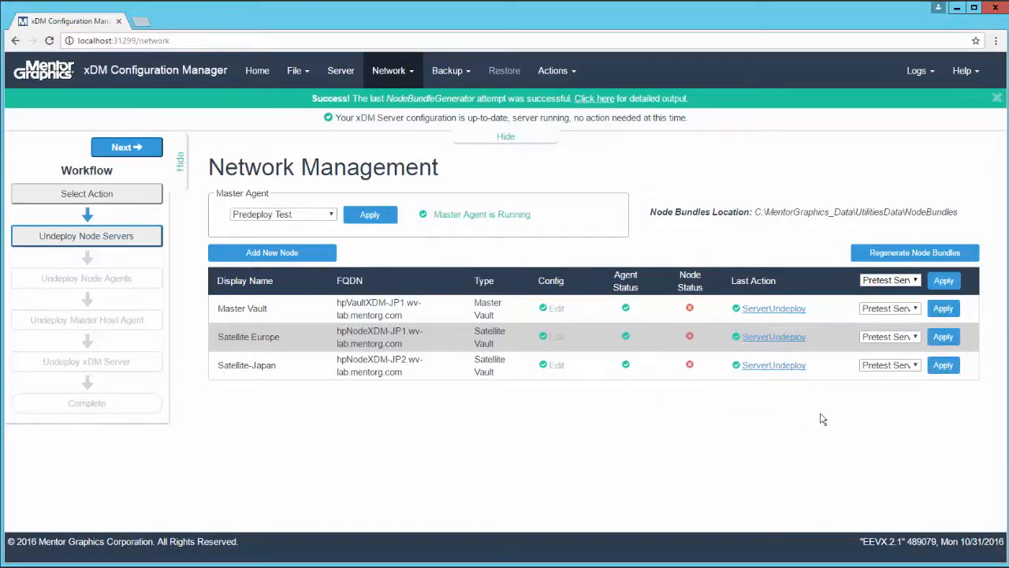
click(126, 147)
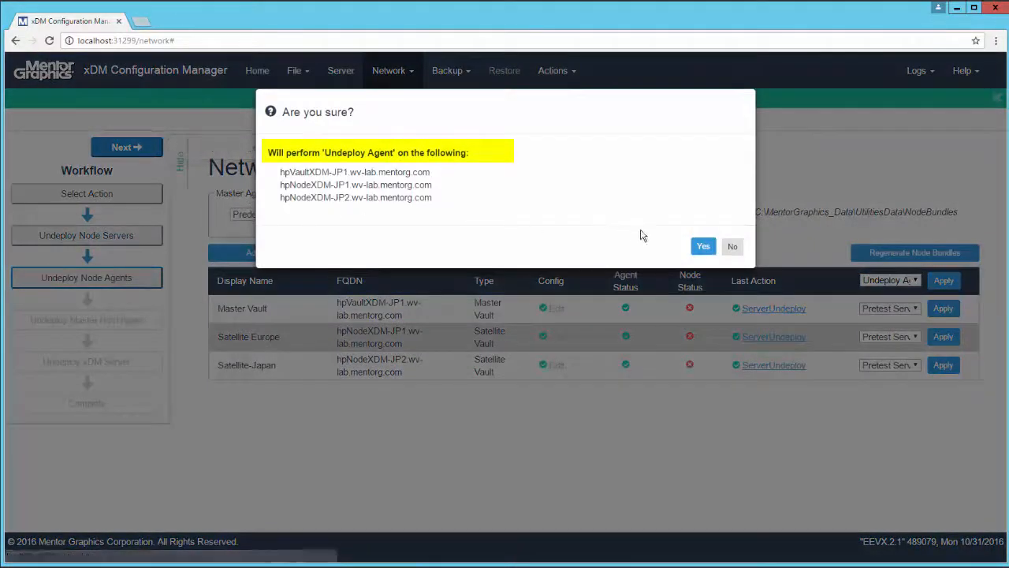
click(699, 248)
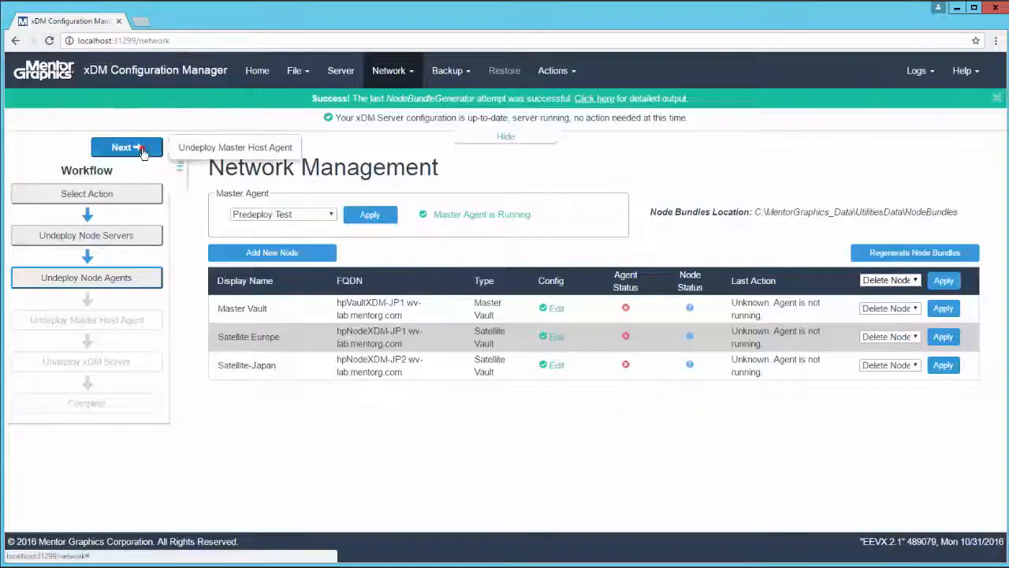
Step: Undeploy the master host agent and start the undeployment of the xDM Server, accepting its shutdown
click(141, 149)
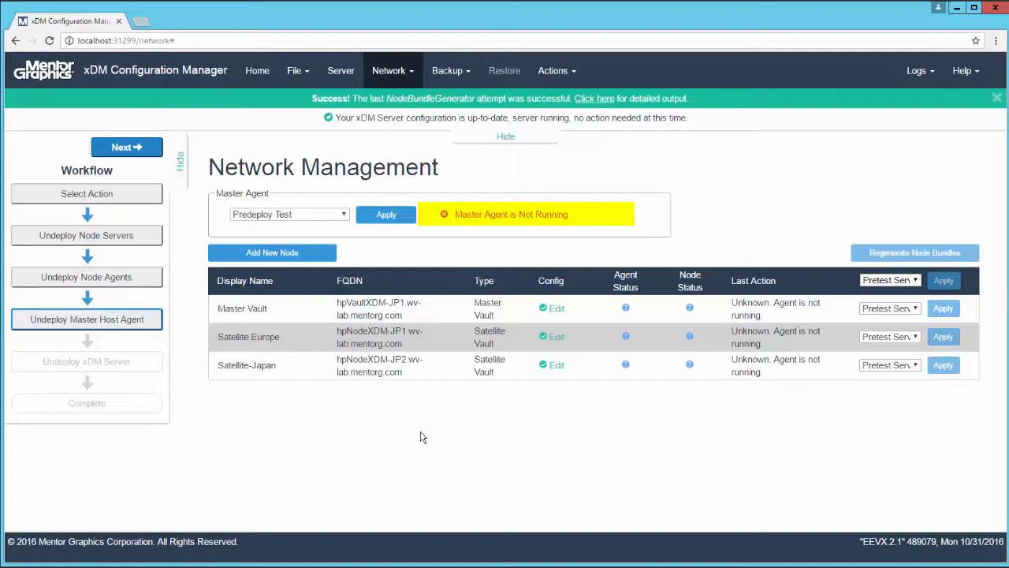
click(126, 148)
click(338, 219)
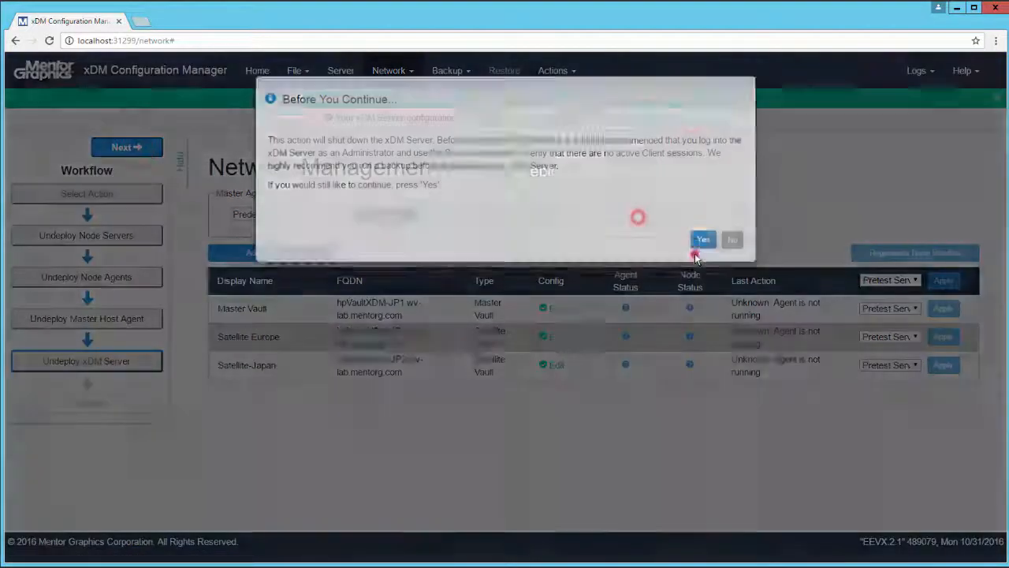
click(695, 257)
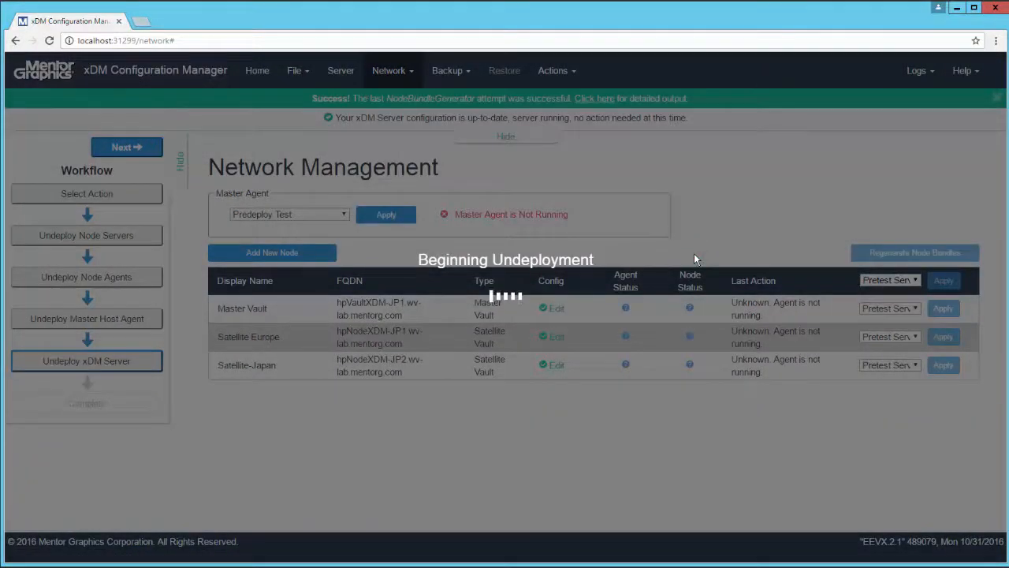